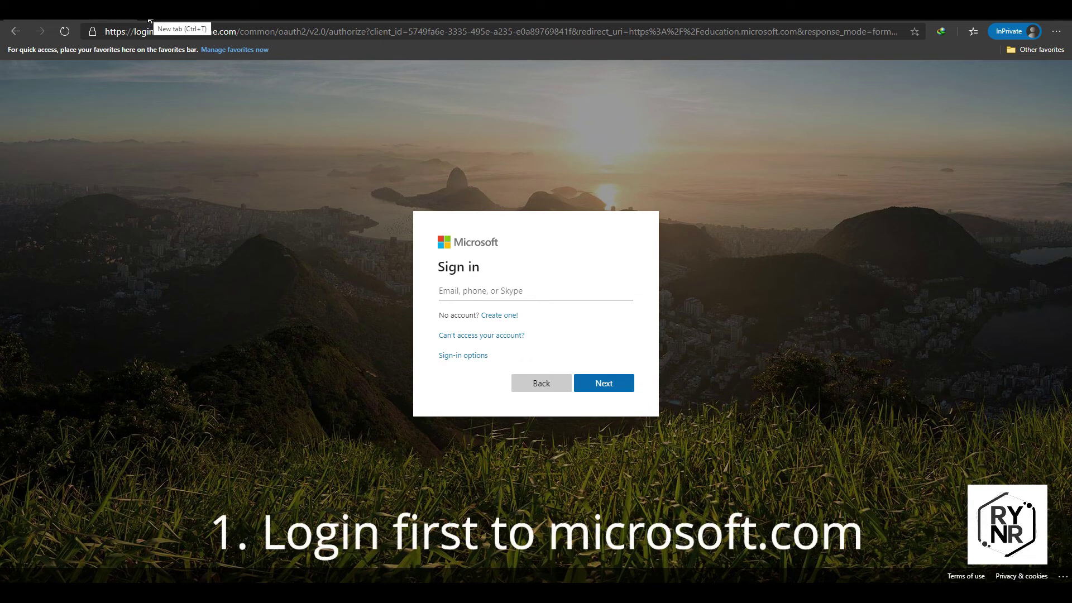
Open a new tab and load microsoft.com.
{"action": "key", "text": "ctrl+t"}
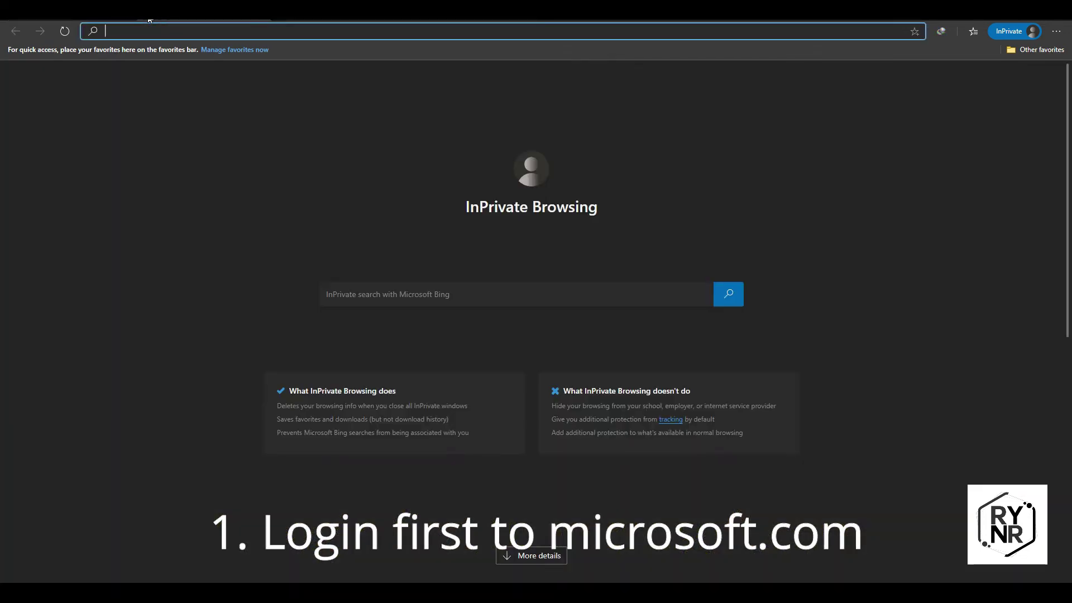
{"action": "type", "text": "micros"}
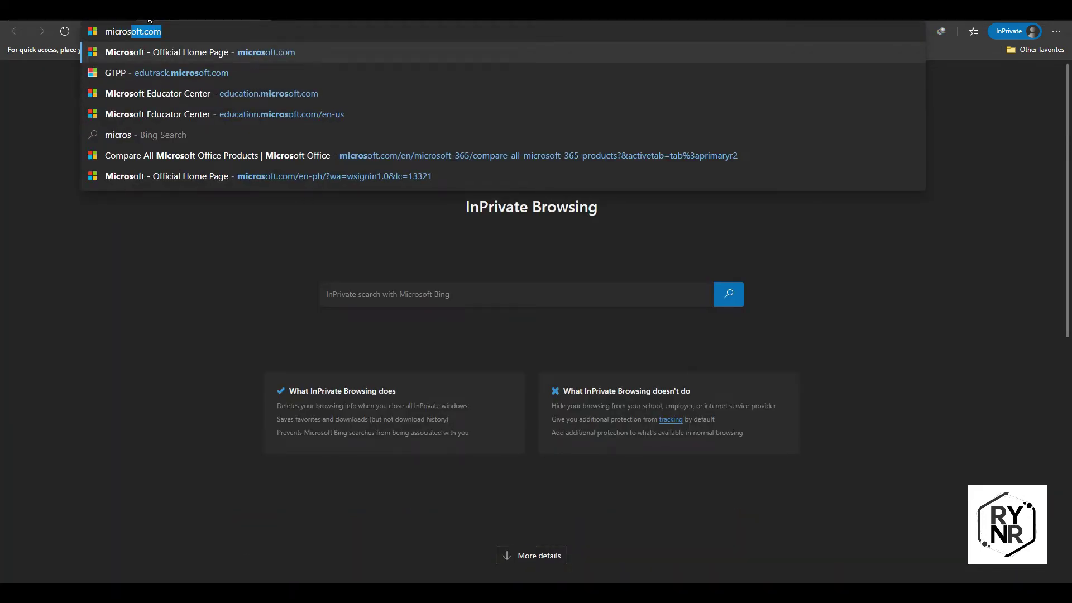
{"action": "type", "text": "oft.com"}
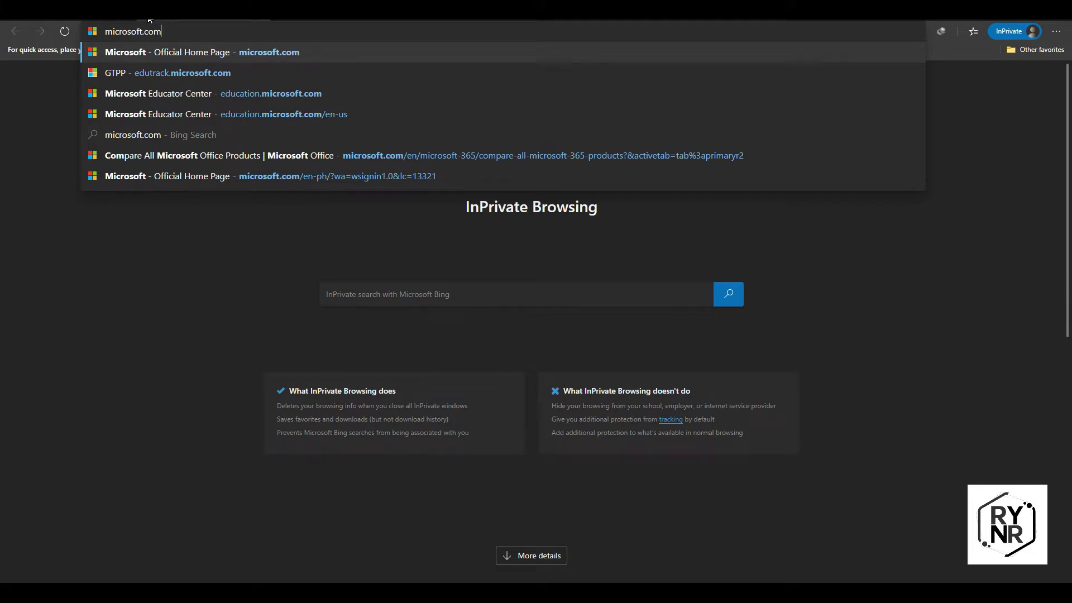
{"action": "key", "text": "Return"}
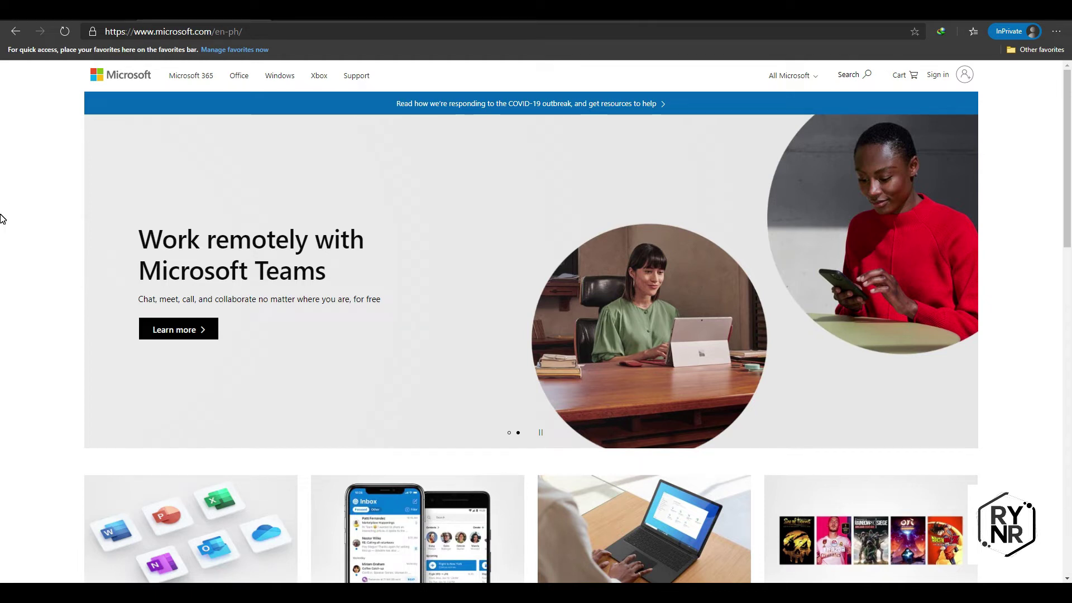
Sign in to Microsoft.com with the school email, correcting its mistyped ending.
{"action": "left_click", "coordinate": [937, 76]}
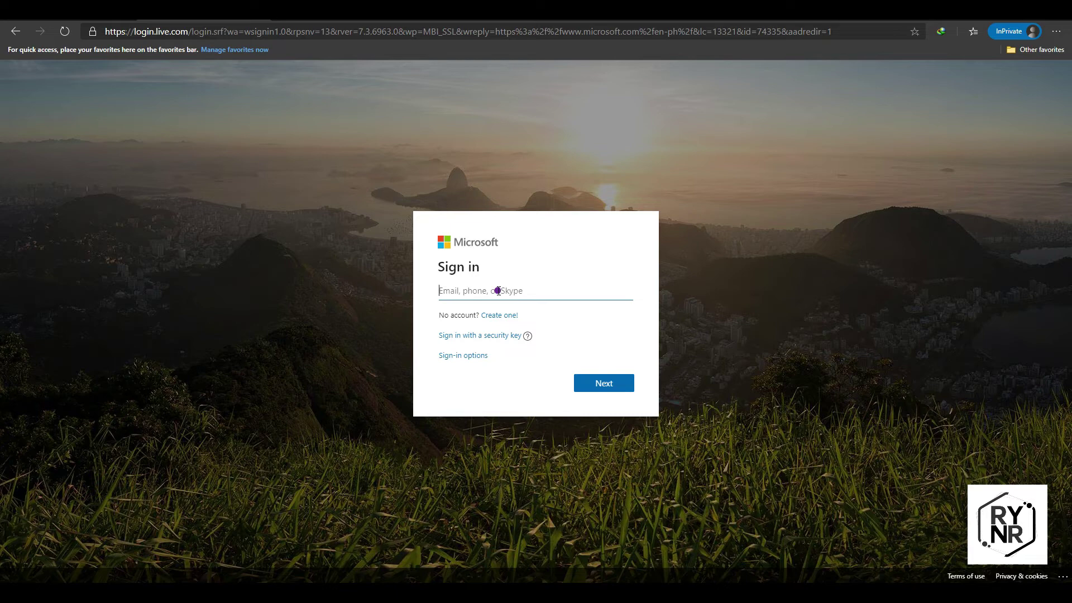
{"action": "left_click", "coordinate": [498, 290]}
{"action": "left_click", "coordinate": [477, 291]}
{"action": "type", "text": "your"}
{"action": "type", "text": "name"}
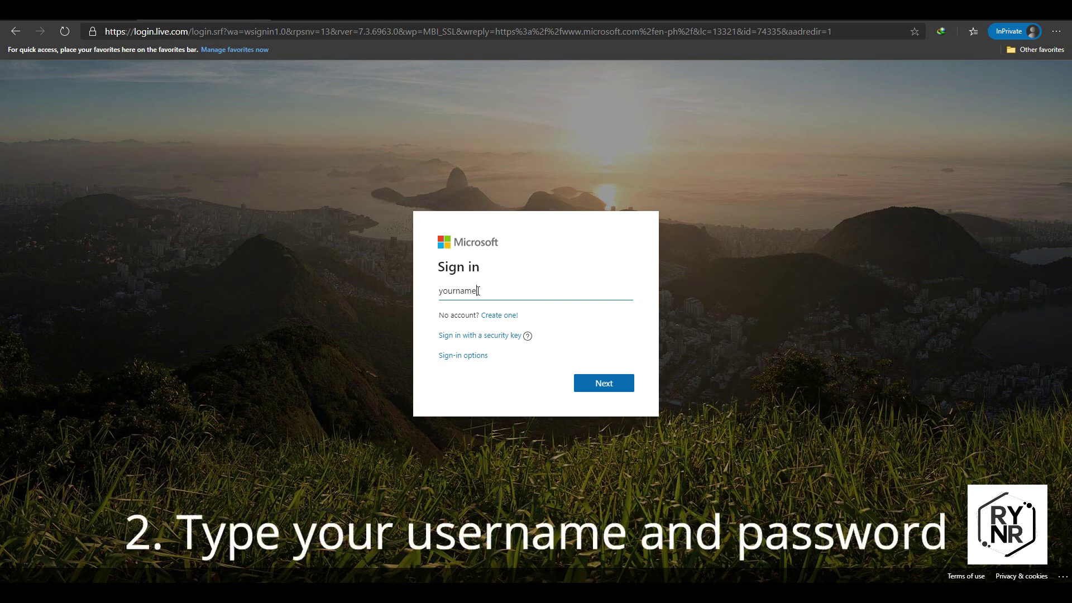
{"action": "type", "text": "@ra4"}
{"action": "type", "text": "-"}
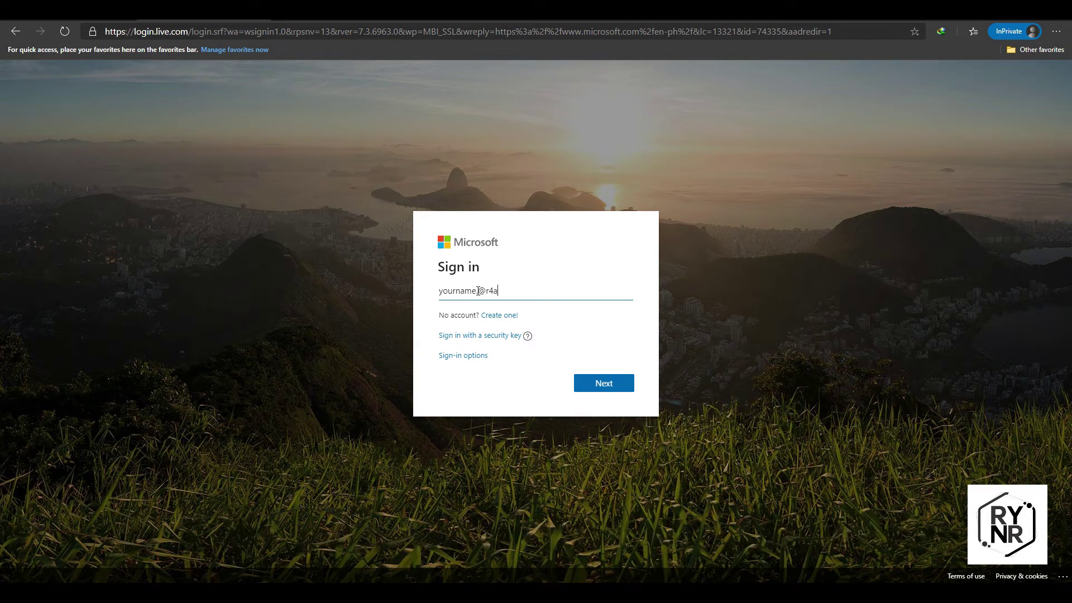
{"action": "type", "text": "2.dep"}
{"action": "type", "text": "ed.gov.poh"}
{"action": "key", "text": "BackSpace"}
{"action": "key", "text": "BackSpace"}
{"action": "type", "text": "h"}
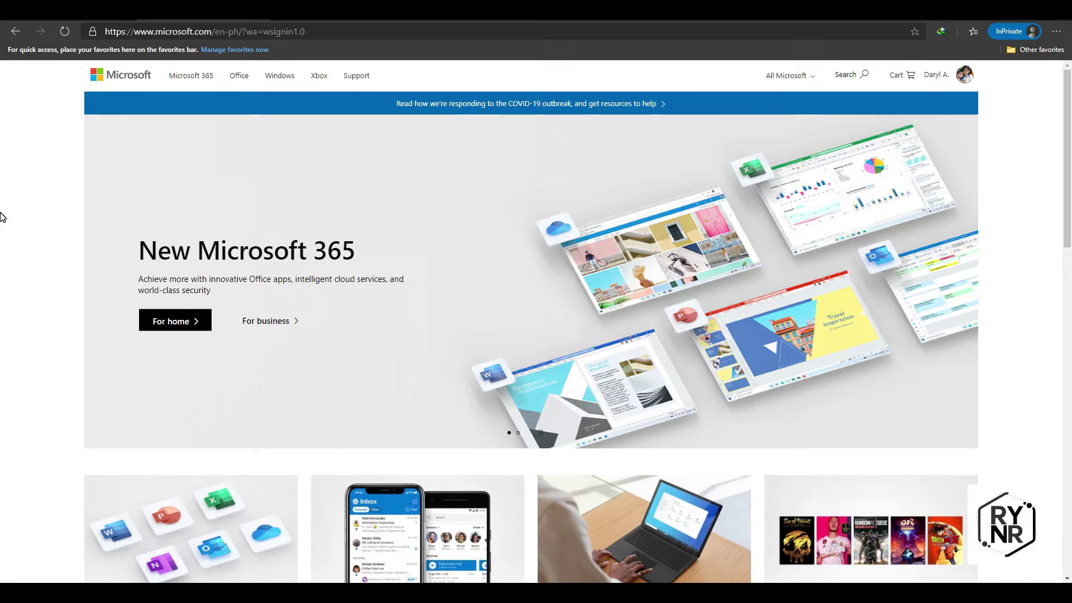
Show and close the signed-in account details panel, then reopen it.
{"action": "left_click", "coordinate": [965, 76]}
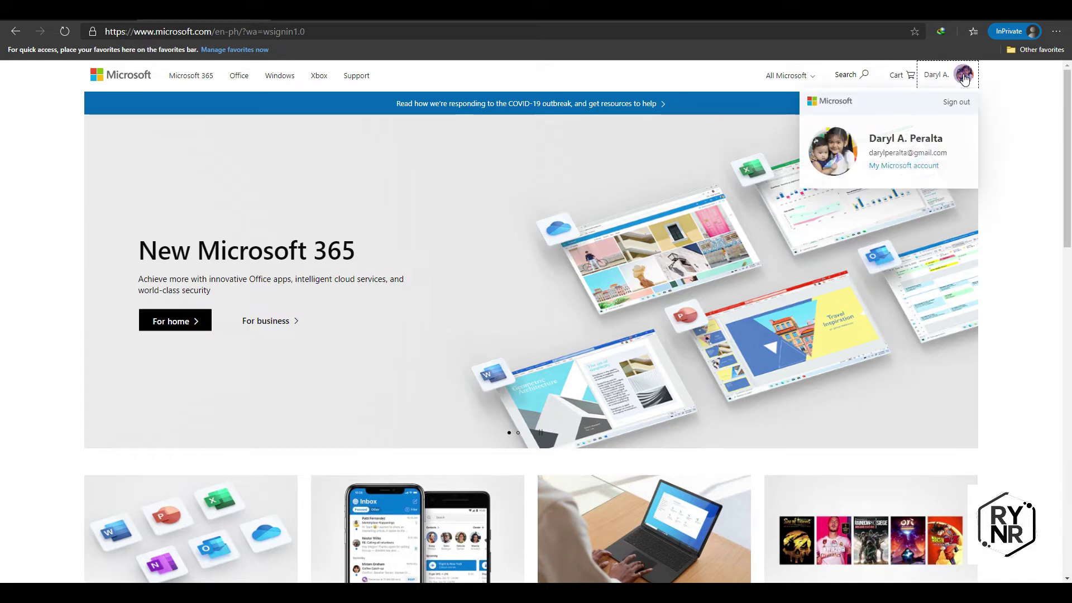
{"action": "left_click", "coordinate": [1022, 190]}
{"action": "left_click", "coordinate": [951, 80]}
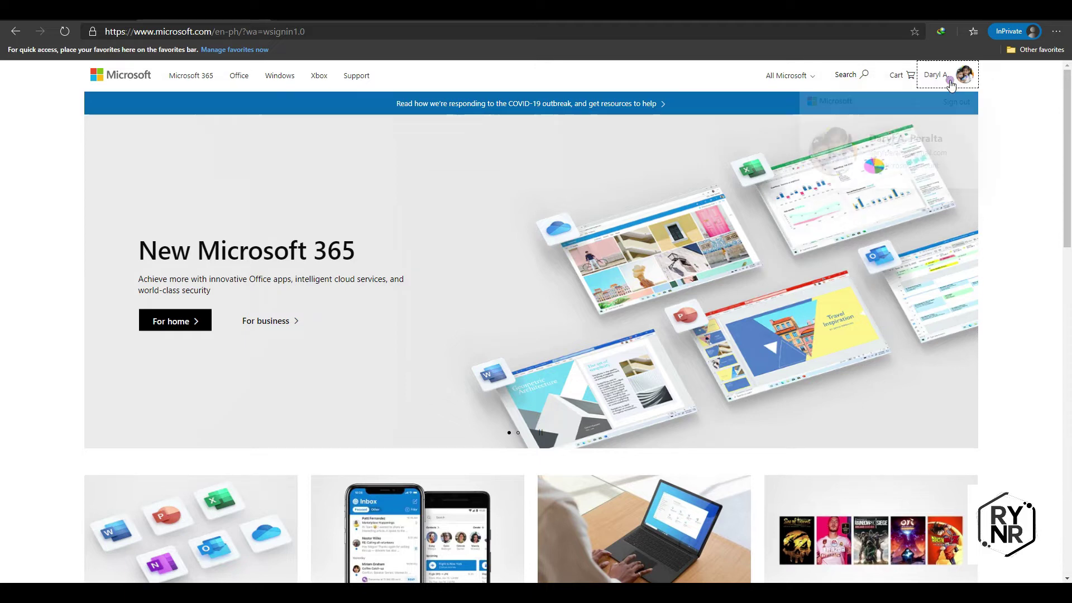
{"action": "left_click", "coordinate": [1001, 134]}
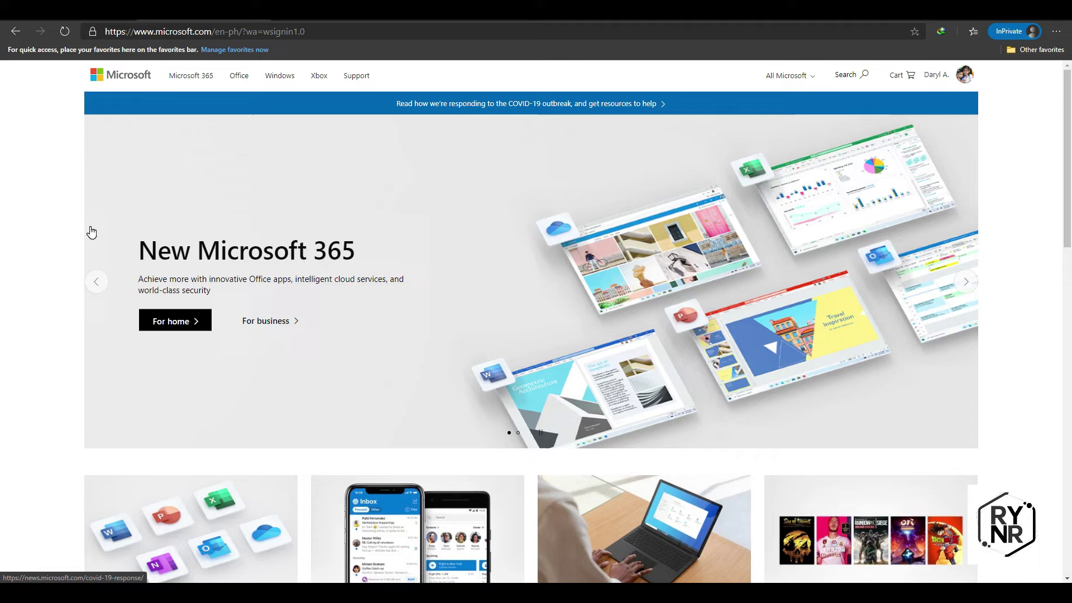
{"action": "left_click", "coordinate": [958, 80]}
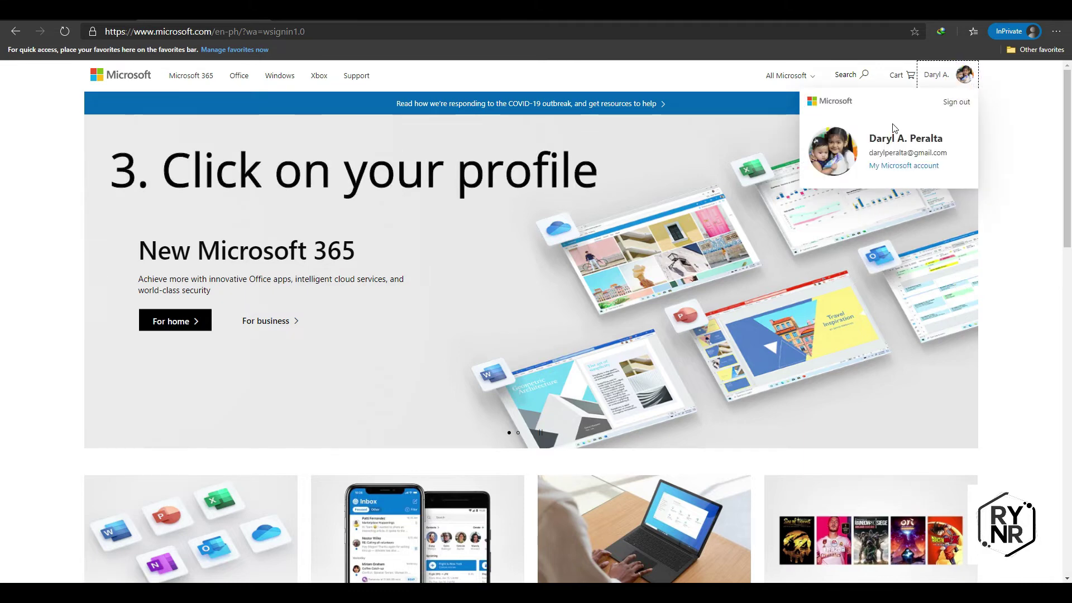
Open the Microsoft account's Edit profile page and show the account sign-out options.
{"action": "left_click", "coordinate": [895, 165]}
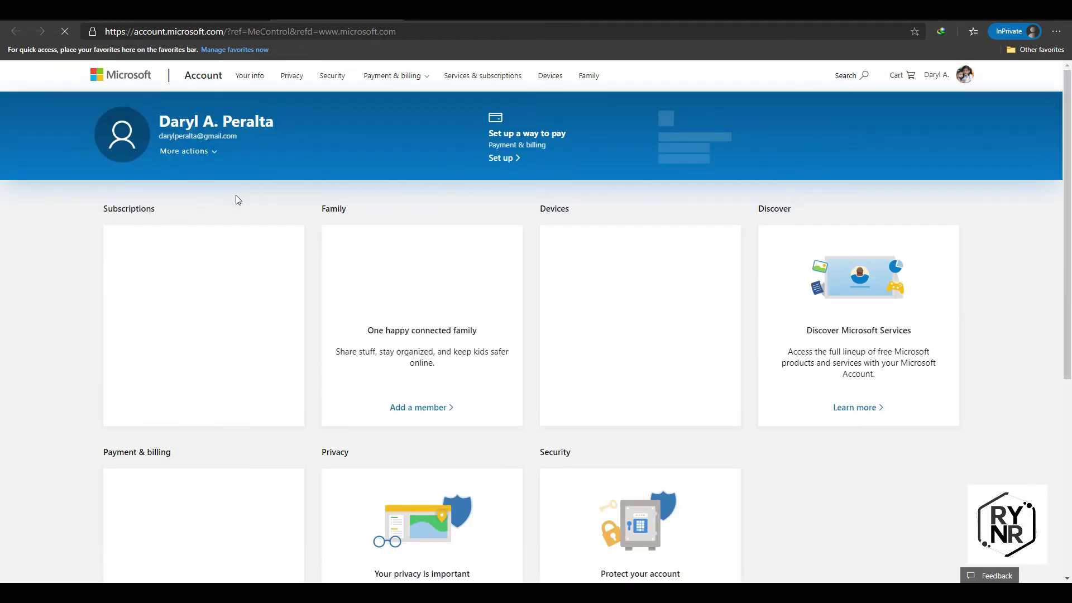
{"action": "left_click", "coordinate": [189, 150]}
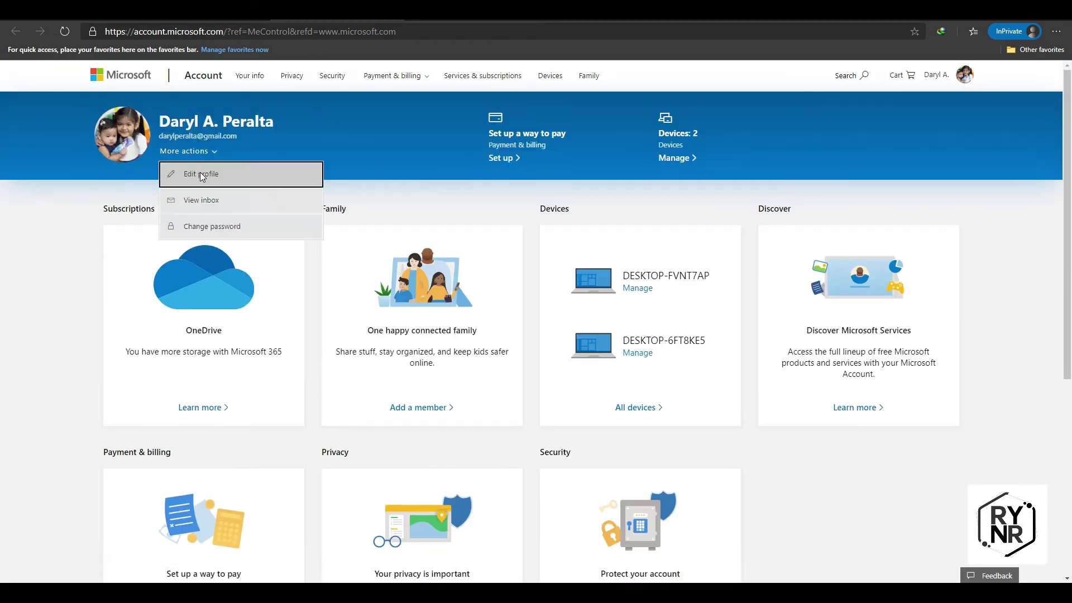
{"action": "left_click", "coordinate": [198, 172]}
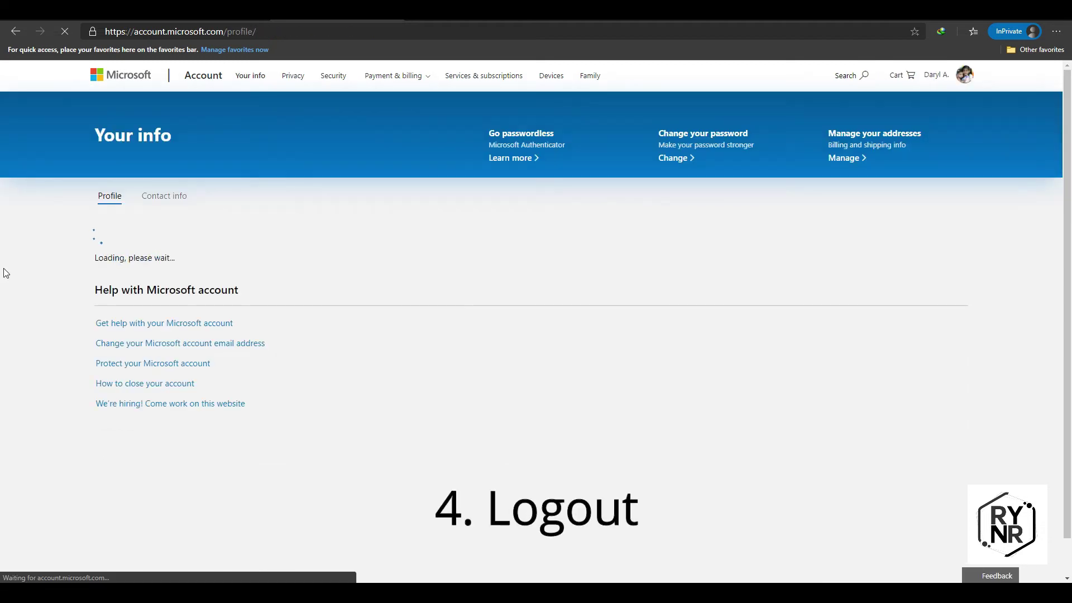
{"action": "left_click", "coordinate": [955, 75]}
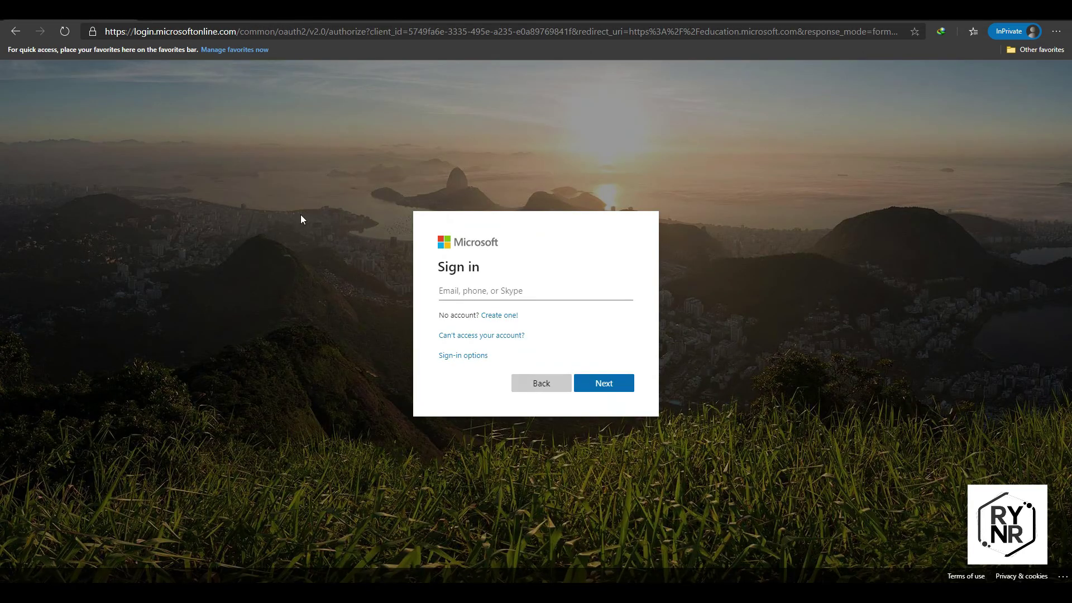
{"action": "type", "text": "yourname"}
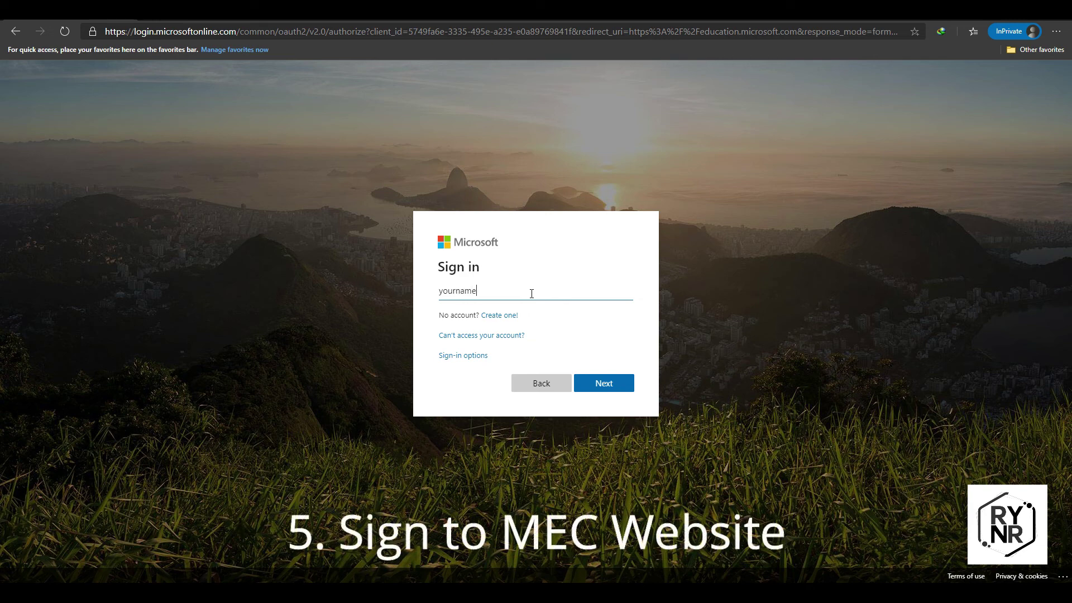
{"action": "type", "text": "@r4a-2.f"}
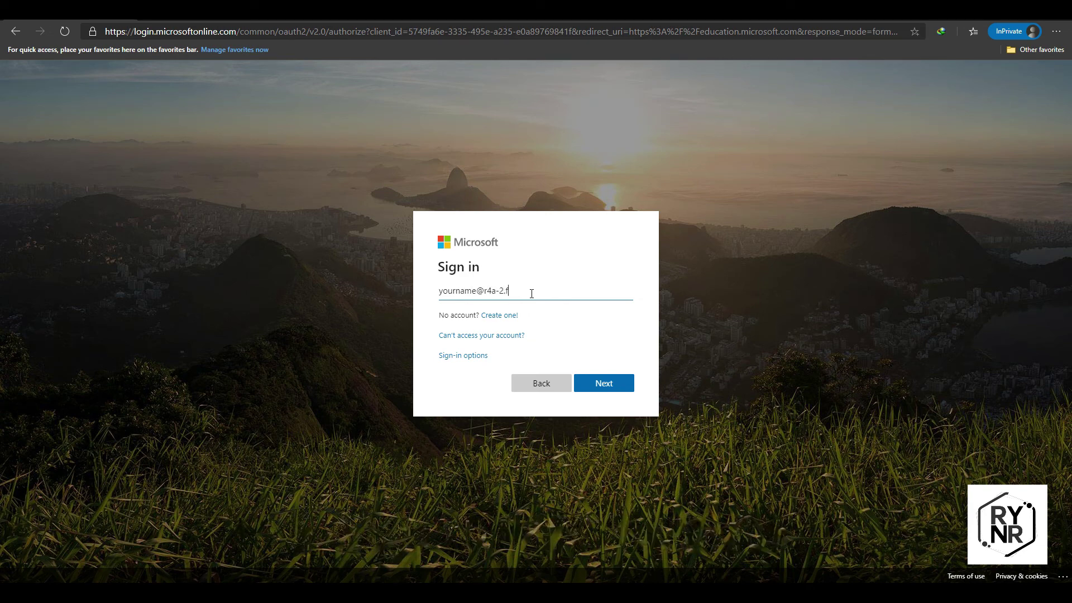
{"action": "type", "text": ".deped.gov.ph"}
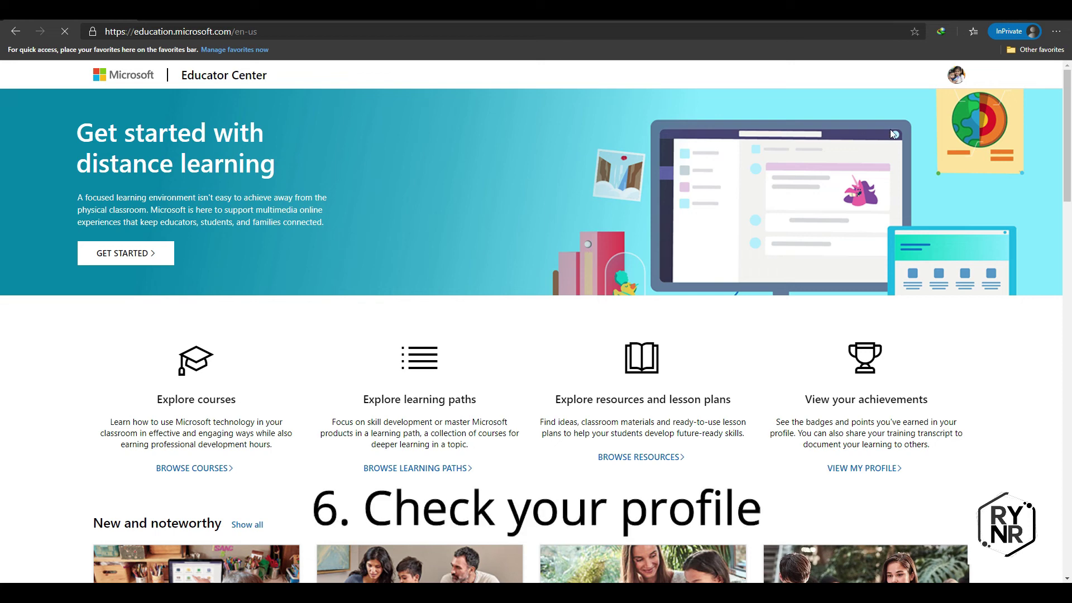
Open My Profile and view the MIE Trainer Academy badge's completion certificate.
{"action": "left_click", "coordinate": [956, 75]}
{"action": "left_click", "coordinate": [864, 144]}
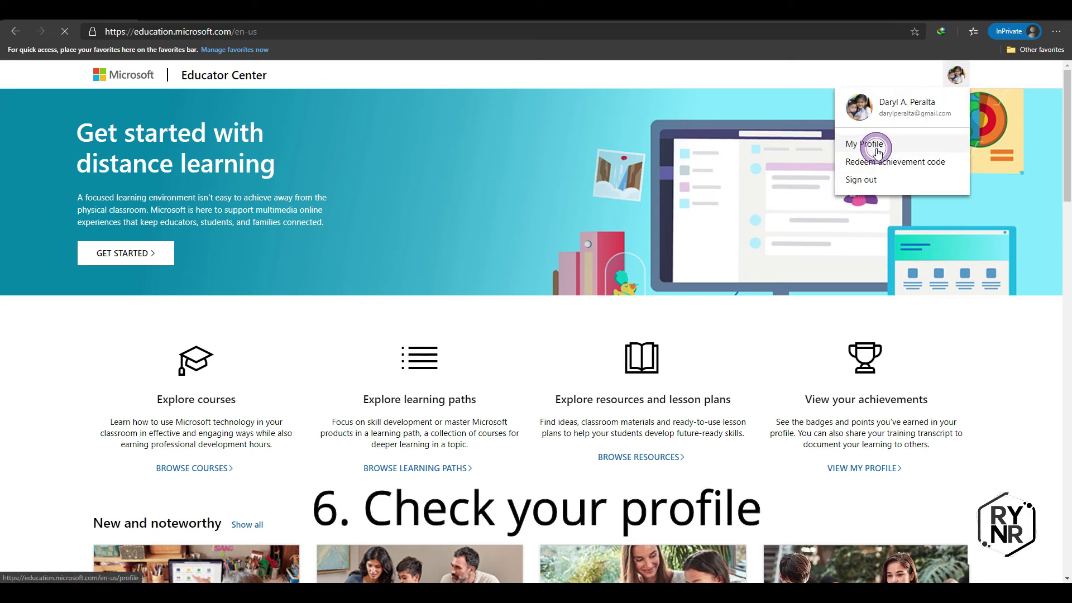
{"action": "scroll", "coordinate": [63, 308], "scroll_direction": "down", "scroll_amount": 3}
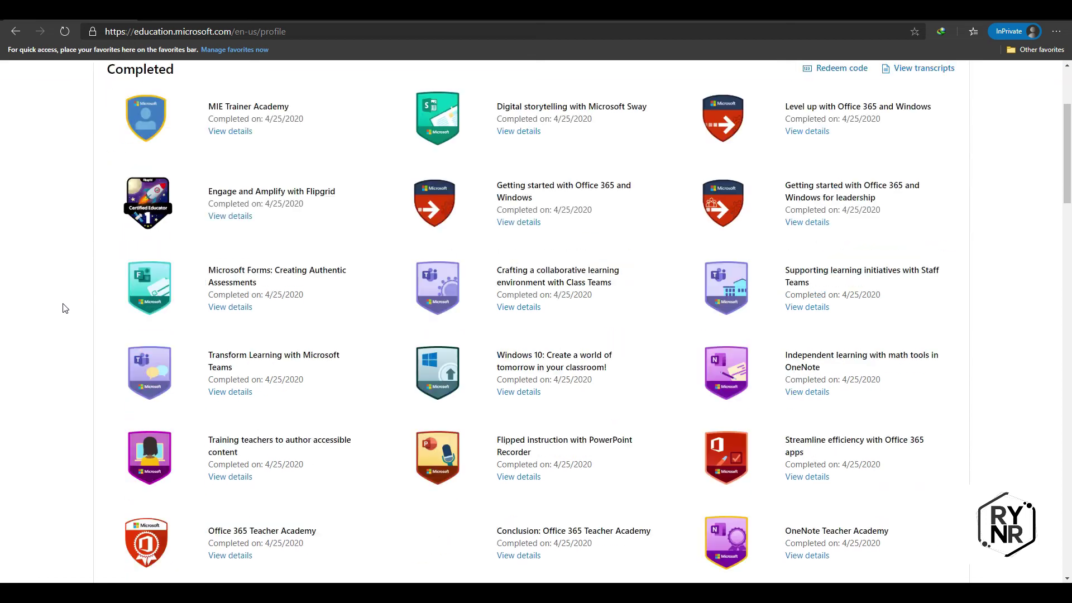
{"action": "scroll", "coordinate": [63, 309], "scroll_direction": "up", "scroll_amount": 3}
{"action": "left_click", "coordinate": [232, 311]}
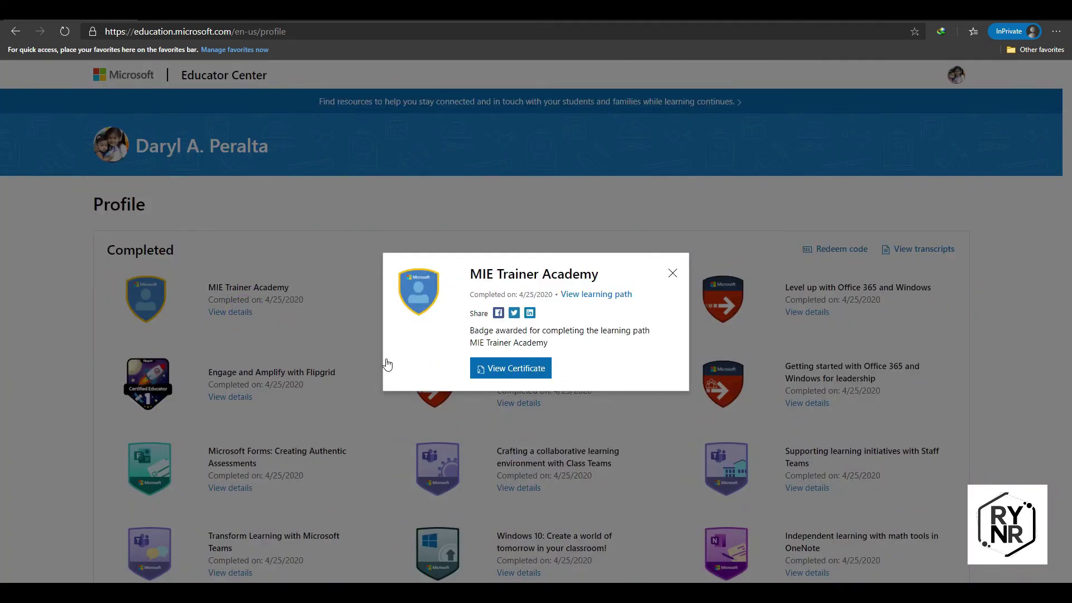
{"action": "left_click", "coordinate": [510, 368]}
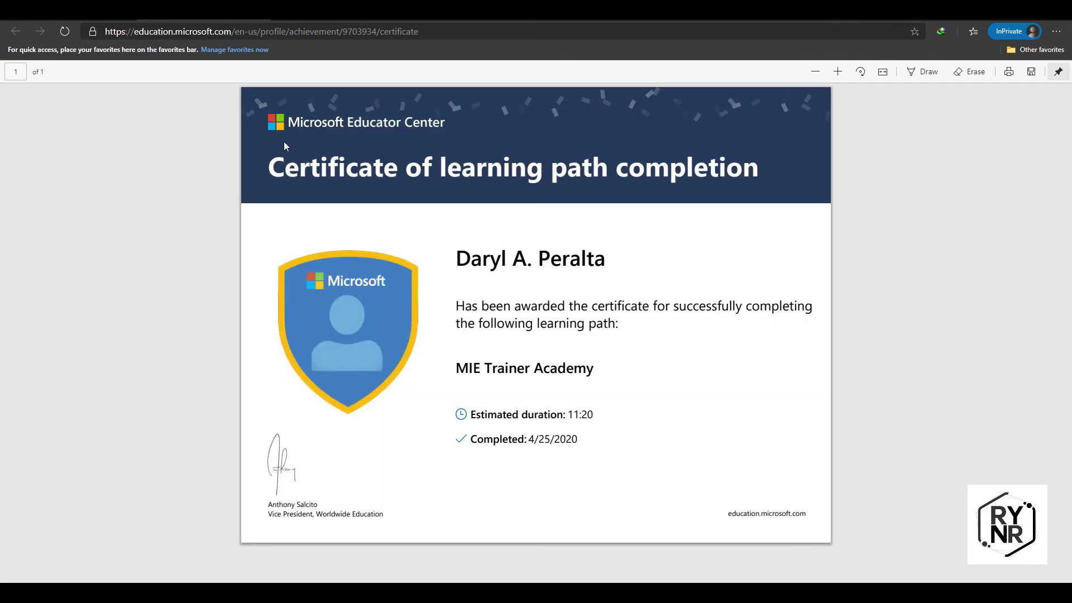
Select the certificate PDF text from the title down to the signature line.
{"action": "left_click_drag", "start_coordinate": [268, 163], "coordinate": [600, 425]}
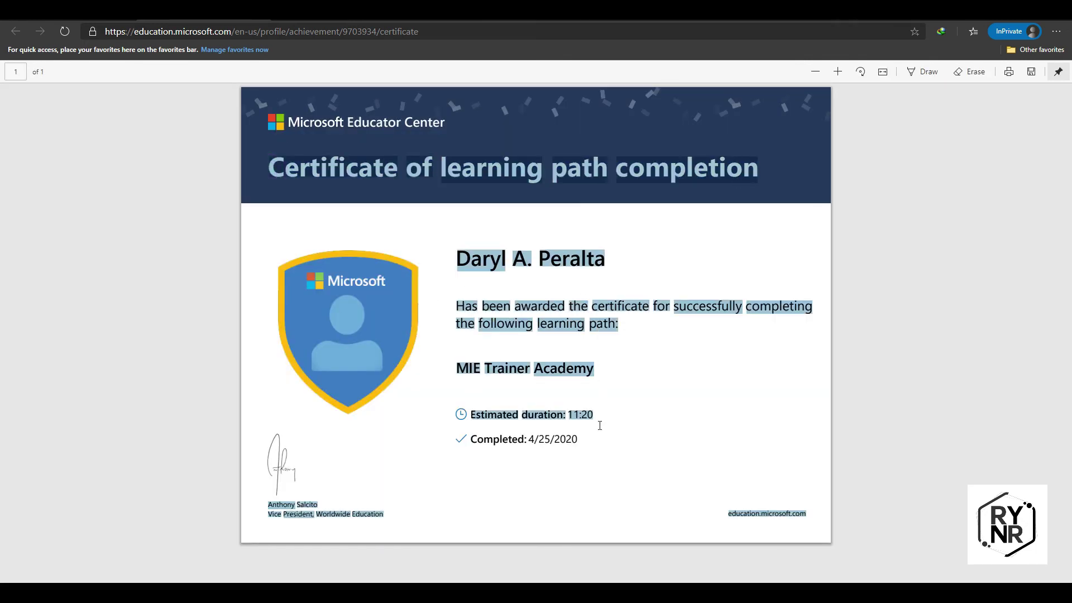